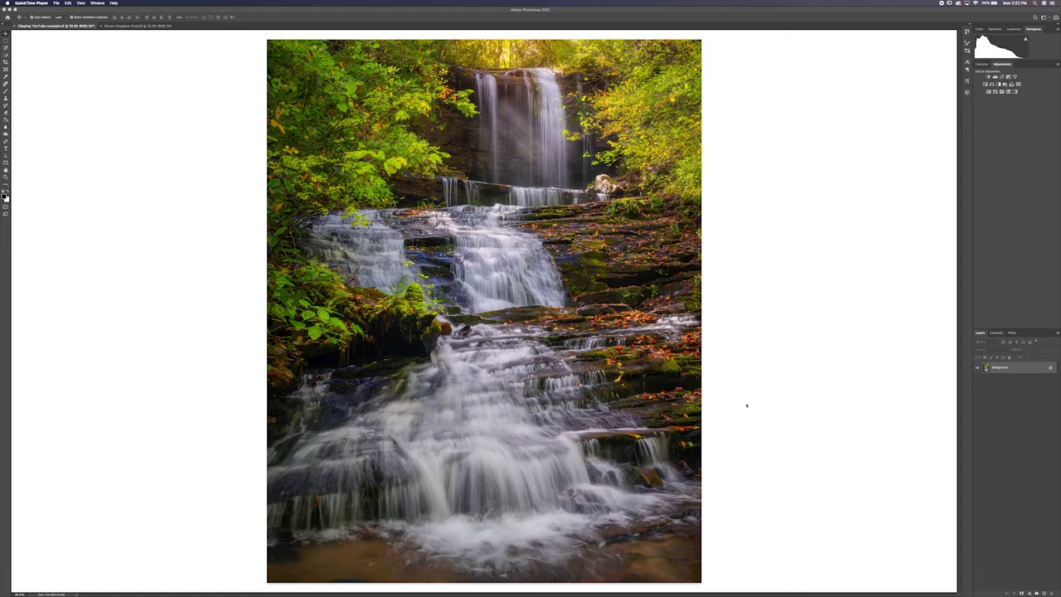
- Make Photoshop the active application, showing the open waterfall photo
left_click(213, 127)
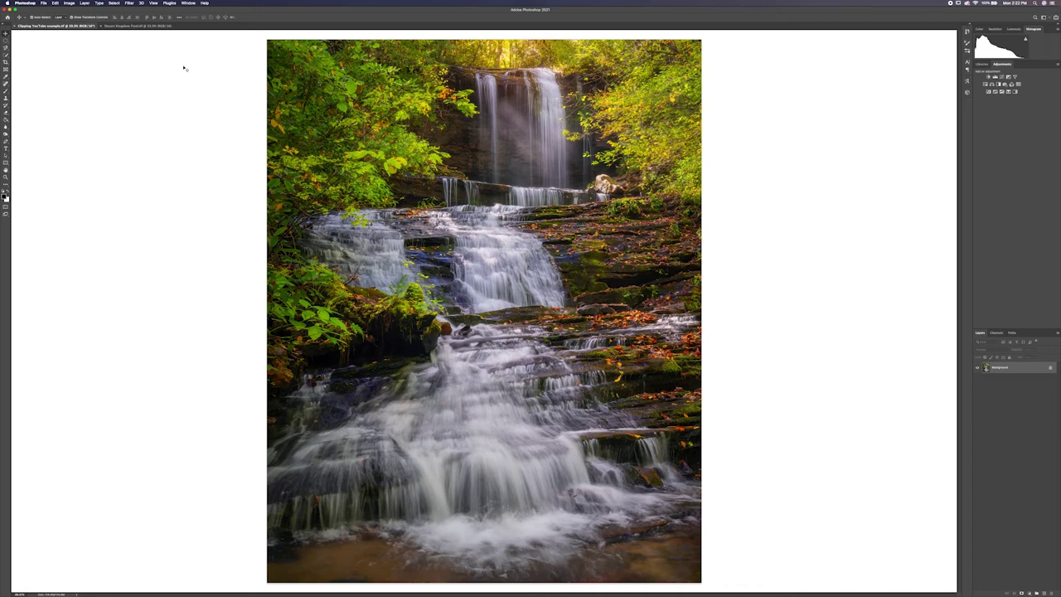
- Open Proof Setup > Custom and choose sRGB IEC61966-2.1 as the device to simulate
left_click(153, 4)
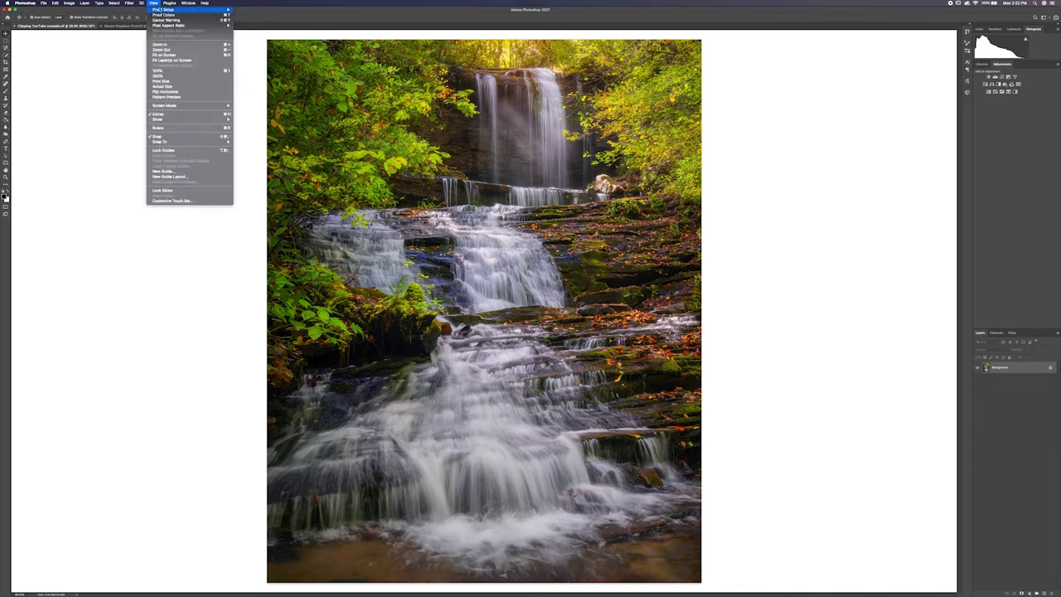
mouse_move(162, 10)
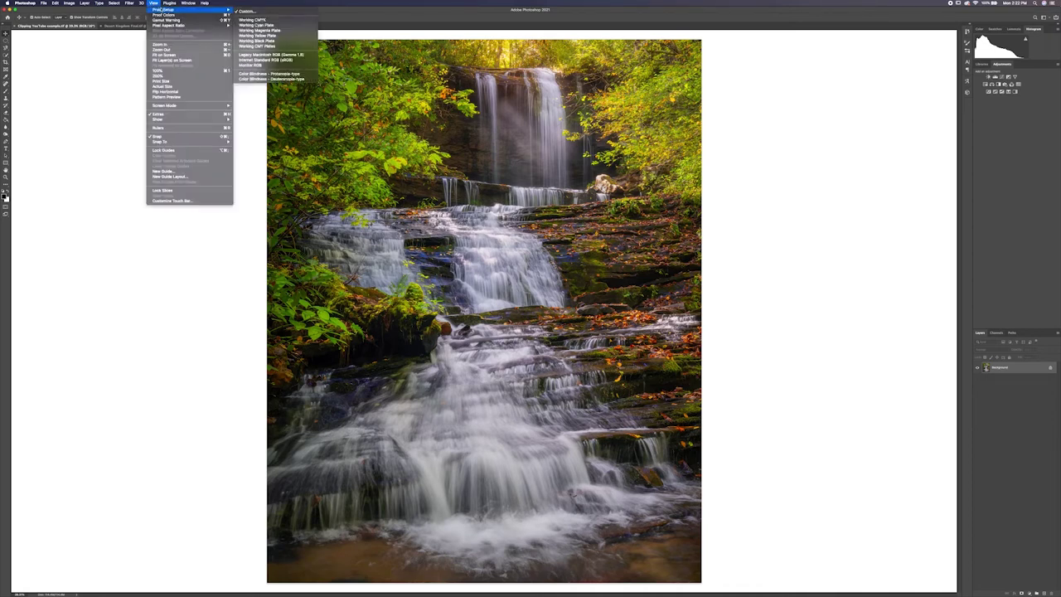
left_click(251, 12)
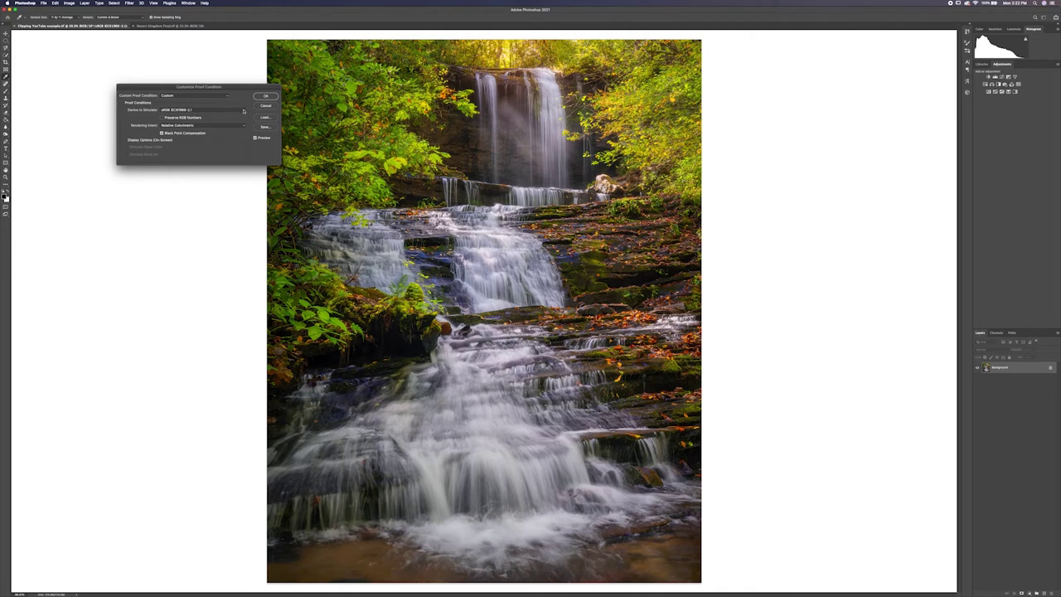
left_click(244, 111)
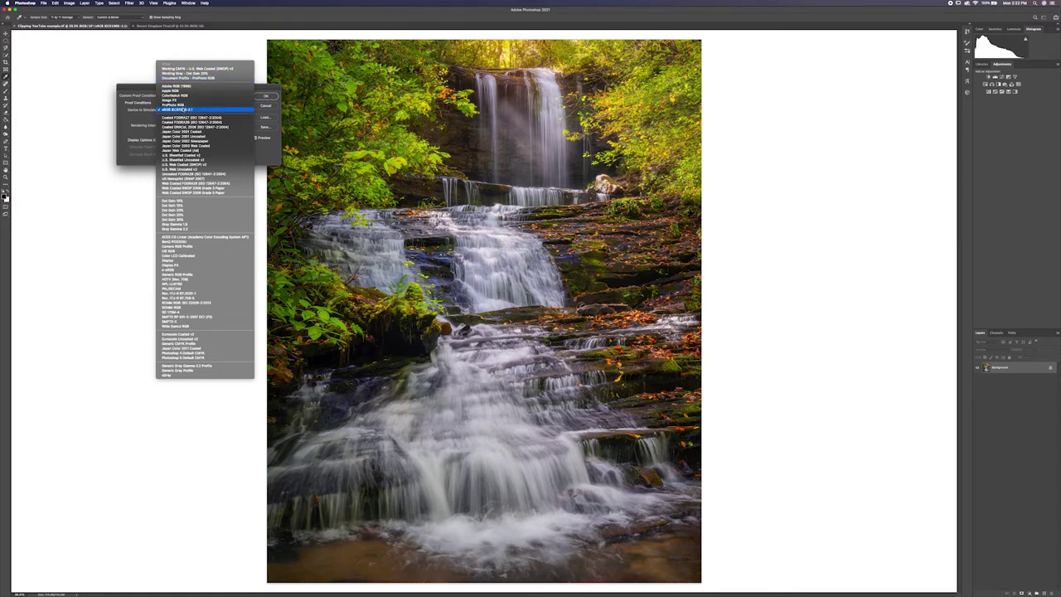
left_click(183, 110)
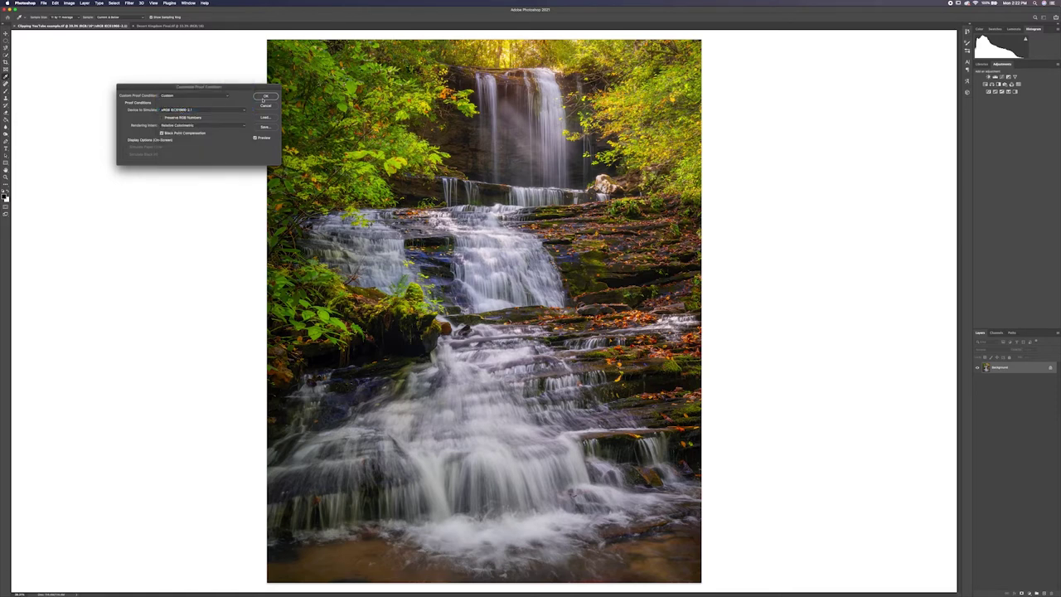
- Confirm the sRGB proof condition so Proof Colors is enabled on the waterfall photo
left_click(264, 96)
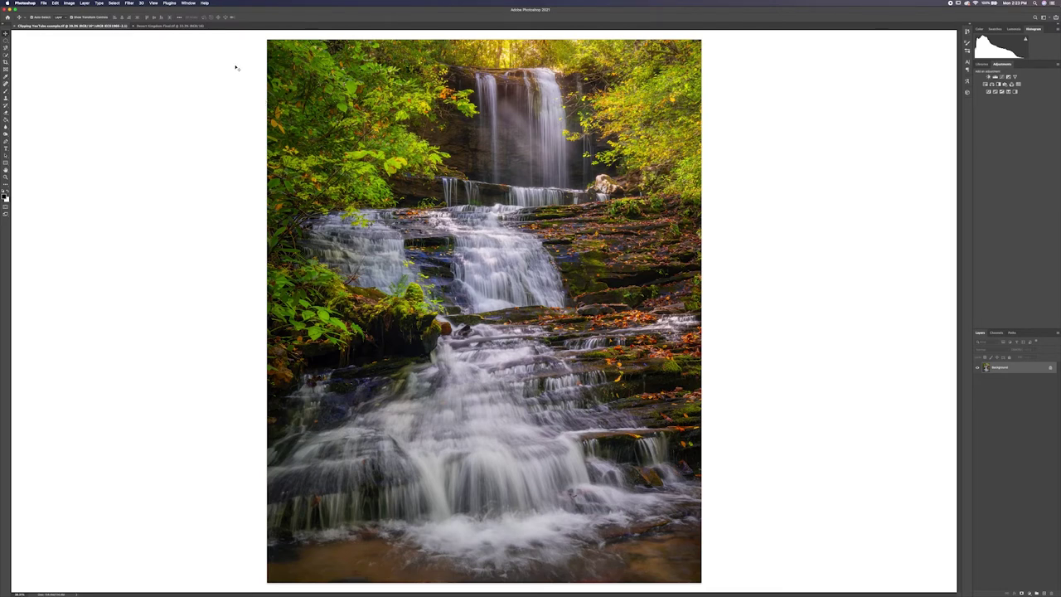
left_click(153, 3)
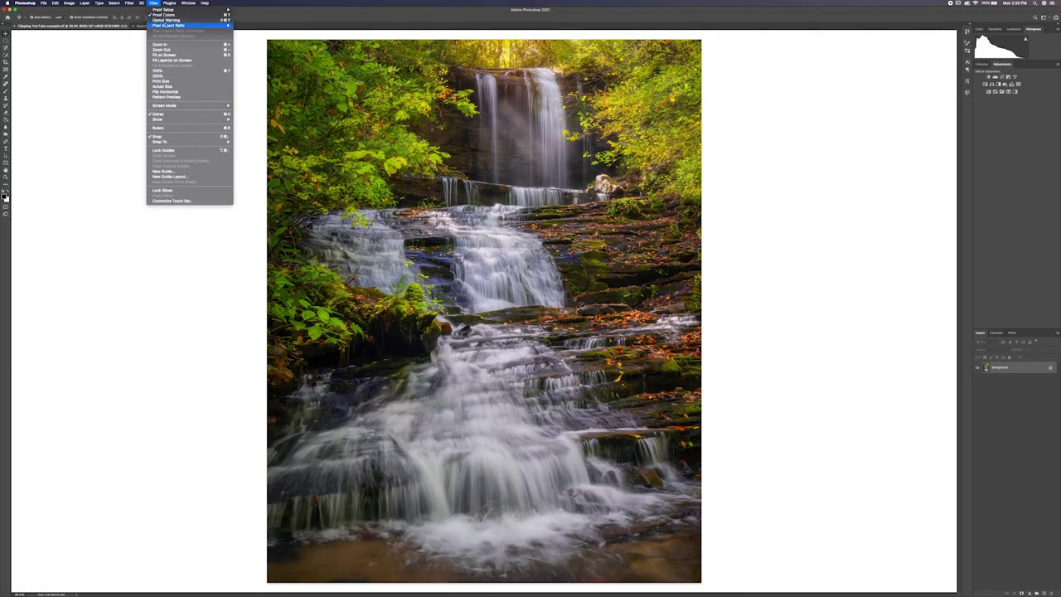
- Turn on Gamut Warning so the waterfall's foliage shows grey out-of-gamut patches
left_click(165, 20)
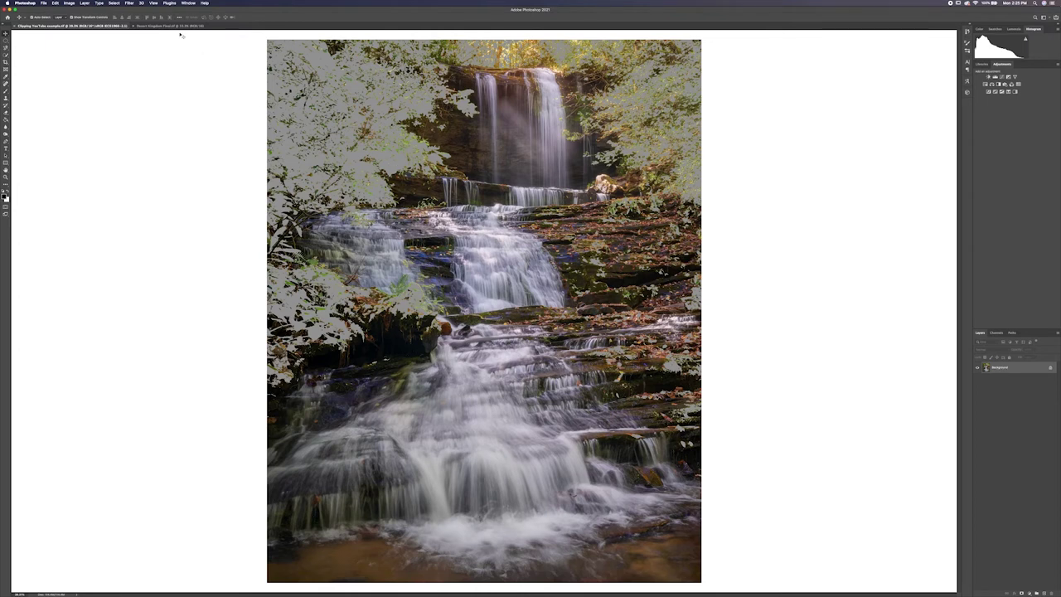
- Turn off the gamut warning with Shift+Cmd+Y
left_click(154, 3)
mouse_move(164, 9)
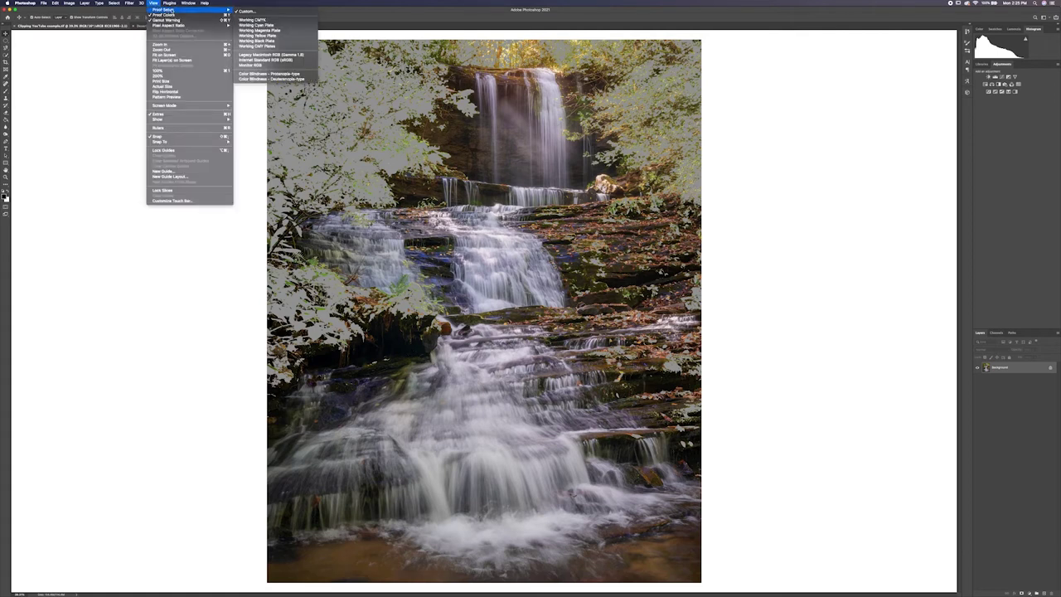
left_click(155, 4)
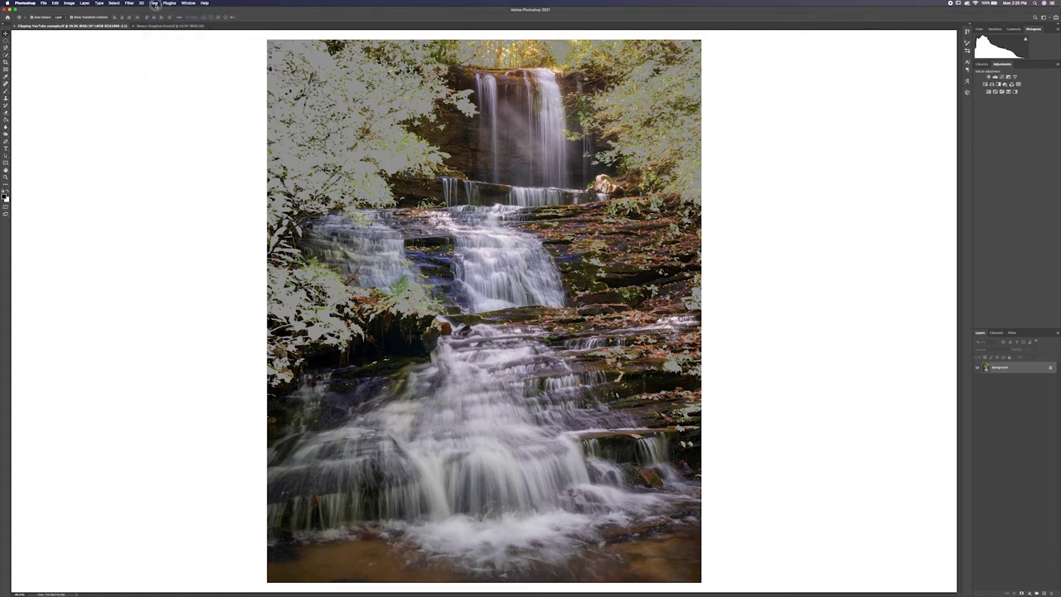
key("super+shift+y")
- Reopen the Customize Proof Condition dialog, still simulating sRGB IEC61966-2.1
left_click(155, 4)
left_click(155, 4)
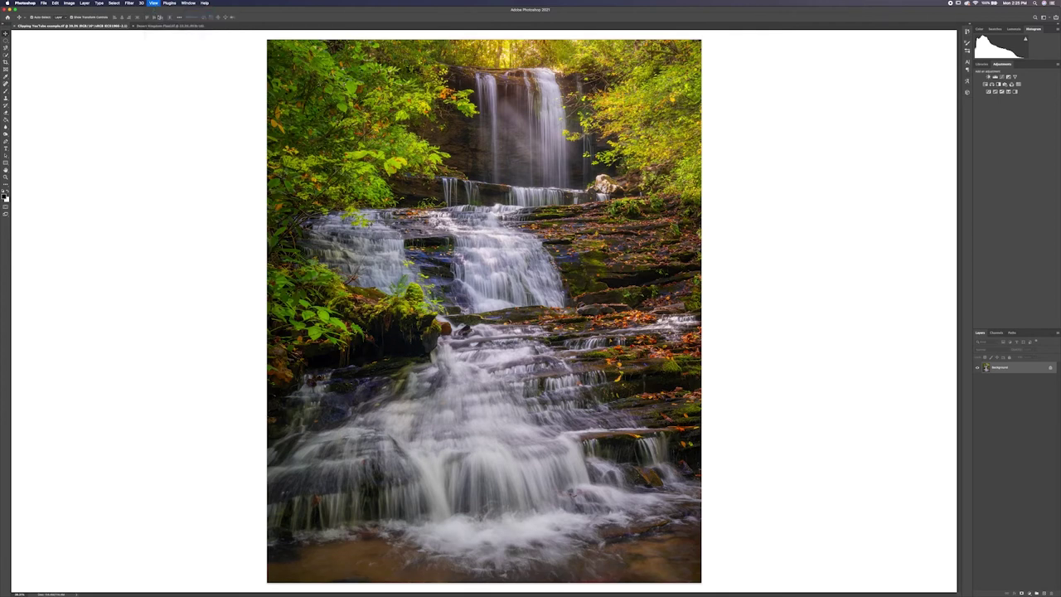
left_click(156, 4)
mouse_move(190, 10)
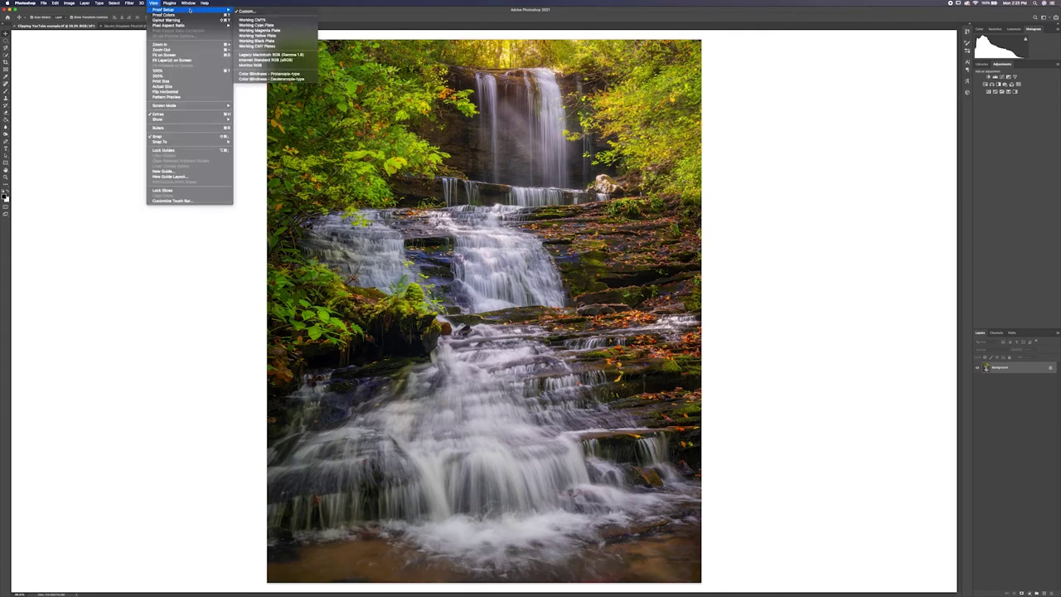
left_click(248, 11)
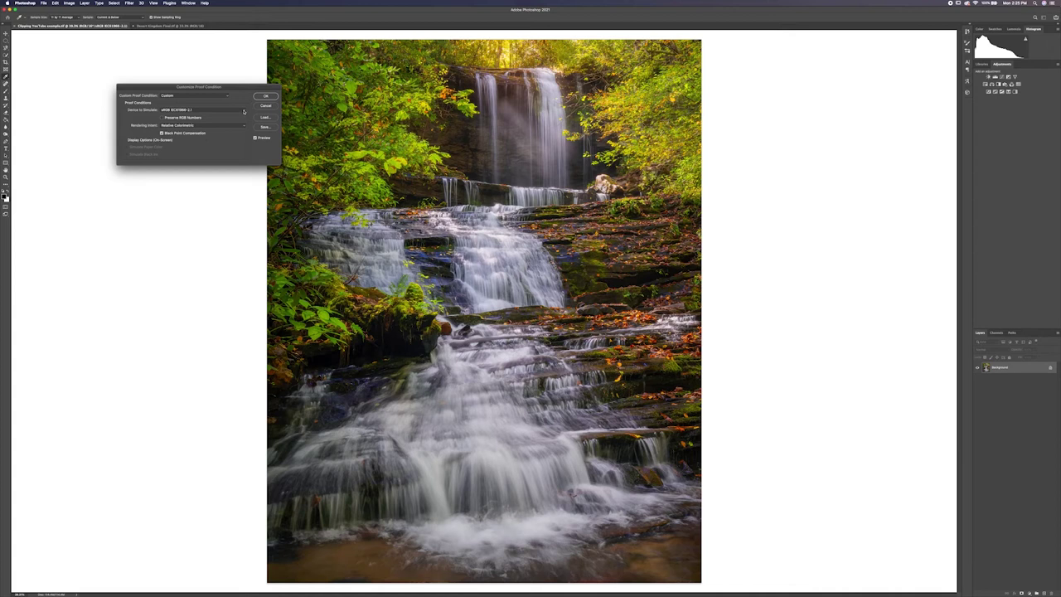
- Change the device to simulate to Adobe RGB (1998) and confirm the dialog
left_click(244, 111)
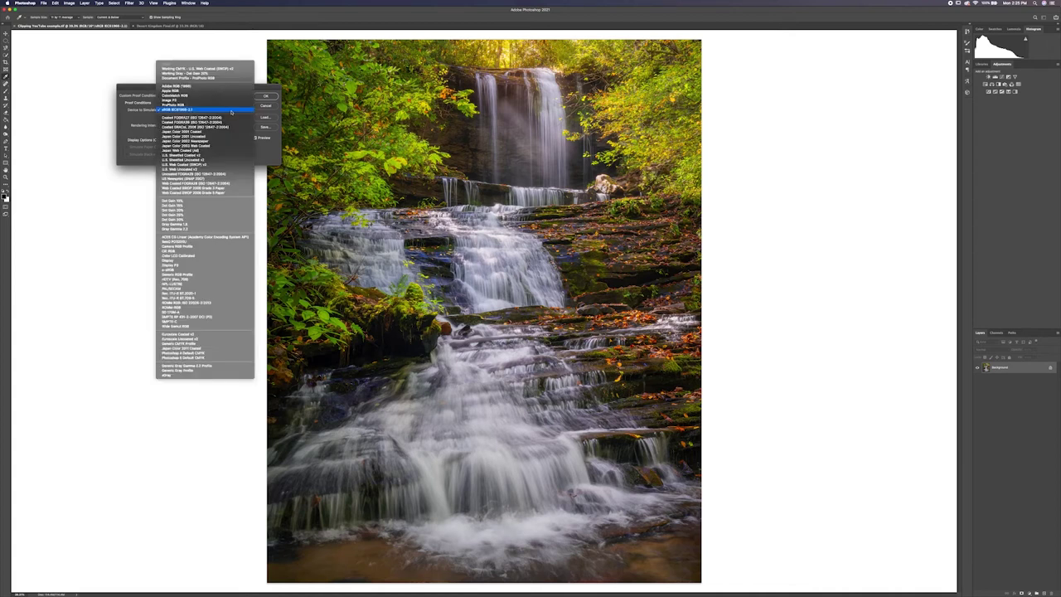
left_click(193, 86)
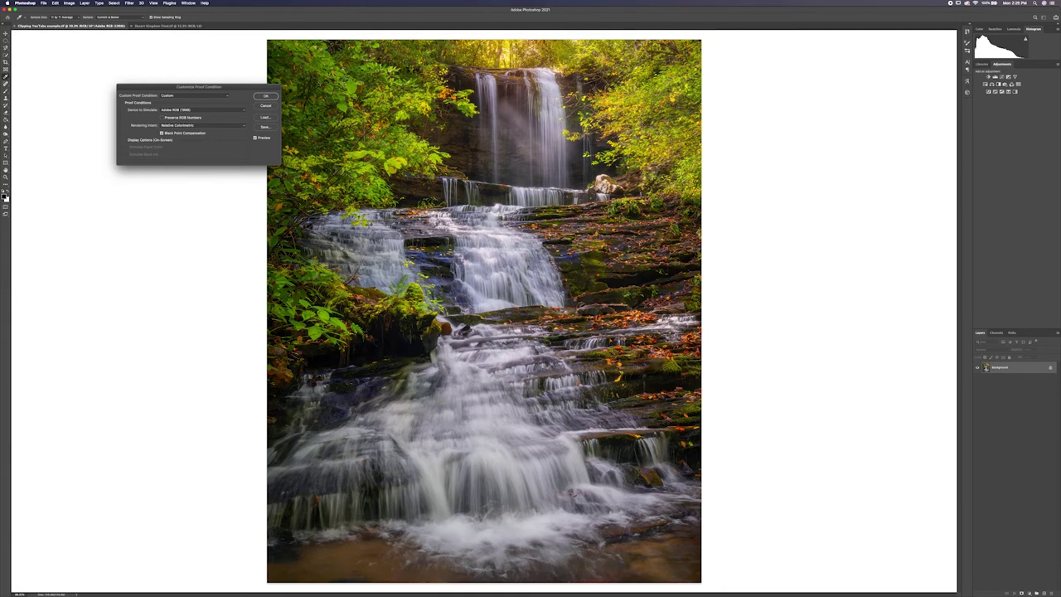
left_click(265, 97)
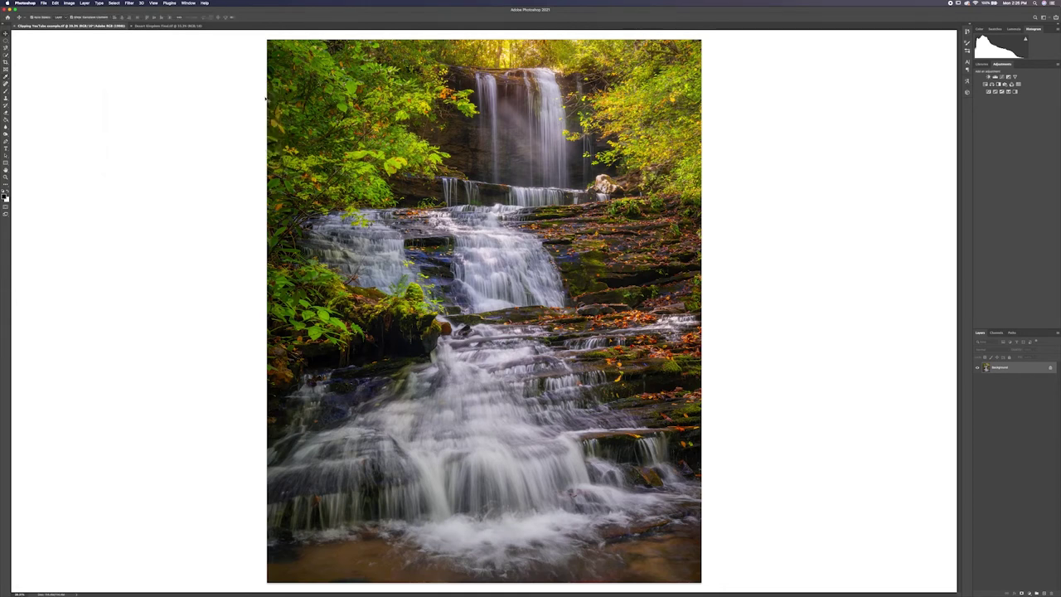
- Show the waterfall's out-of-gamut areas under Adobe RGB, then turn off Proof Colors
left_click(153, 2)
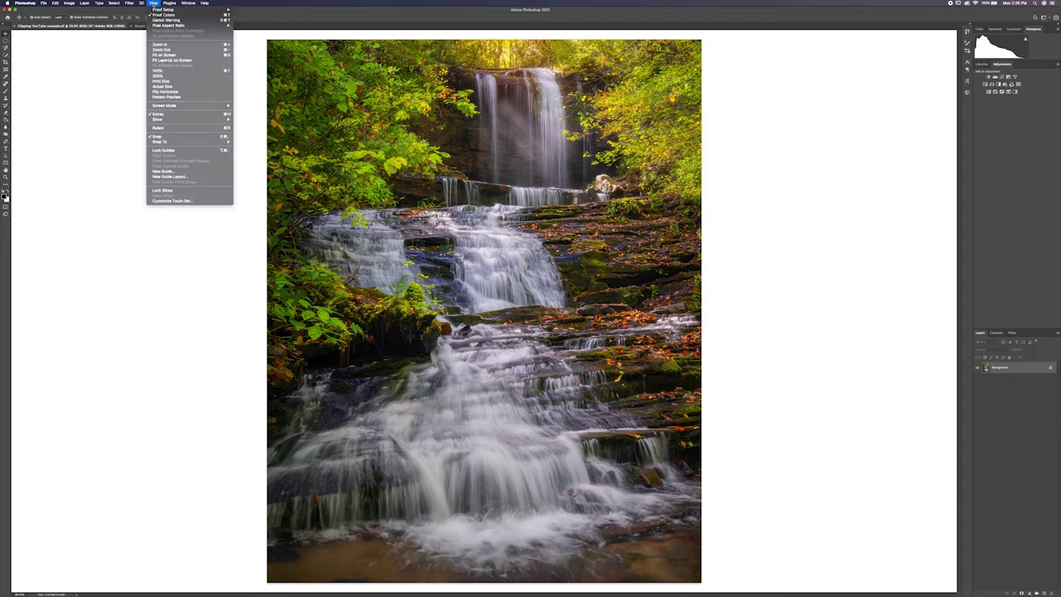
left_click(165, 19)
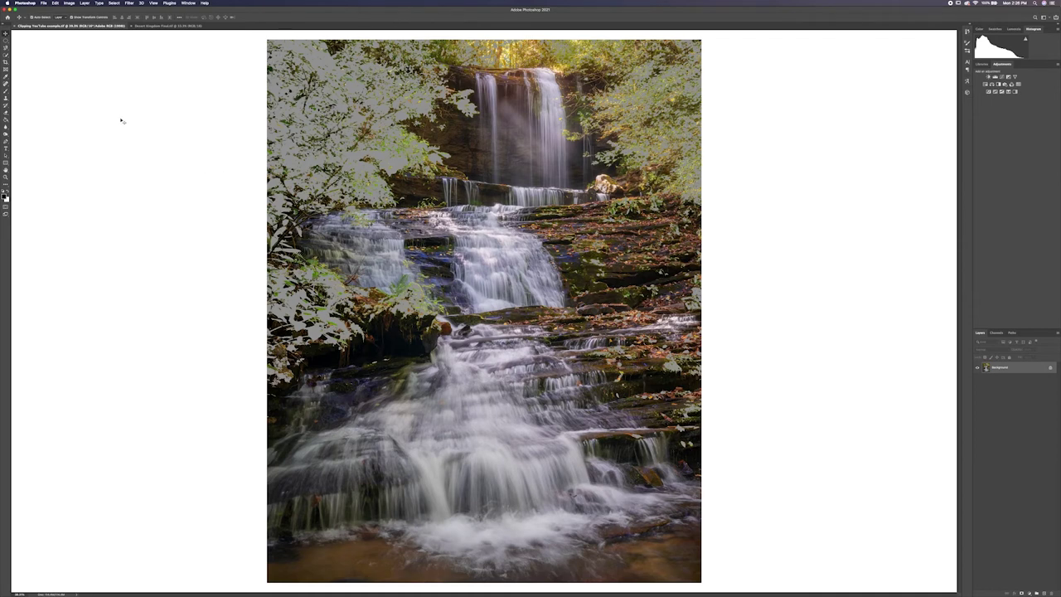
left_click(151, 5)
left_click(162, 14)
- Hide the grey gamut overlay and switch to the Desert Kingdom Final.tif canyon photo
left_click(155, 4)
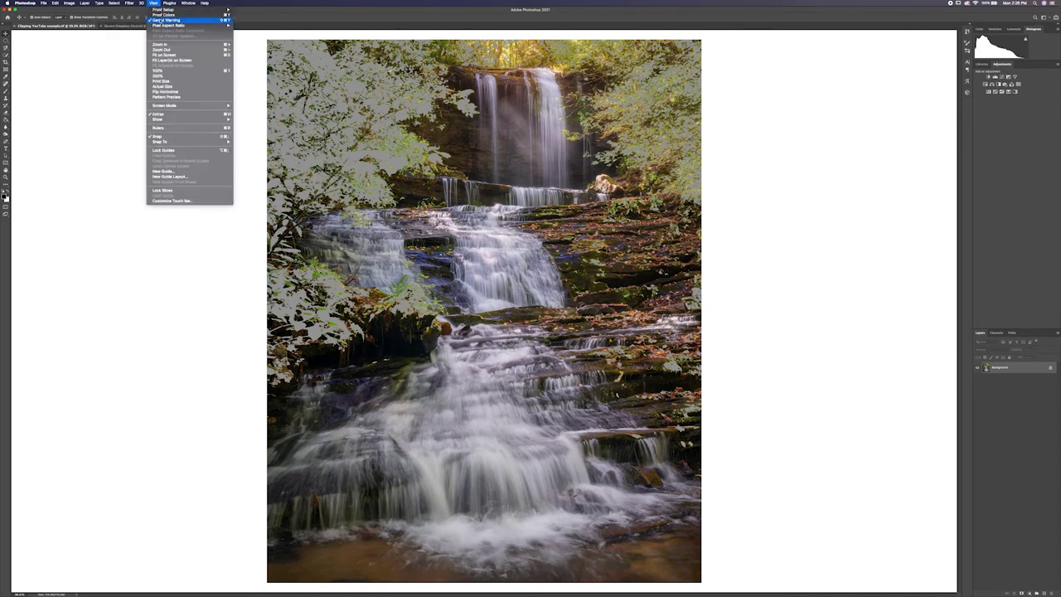
left_click(152, 19)
key("ctrl+shift+y")
left_click(129, 26)
left_click(129, 26)
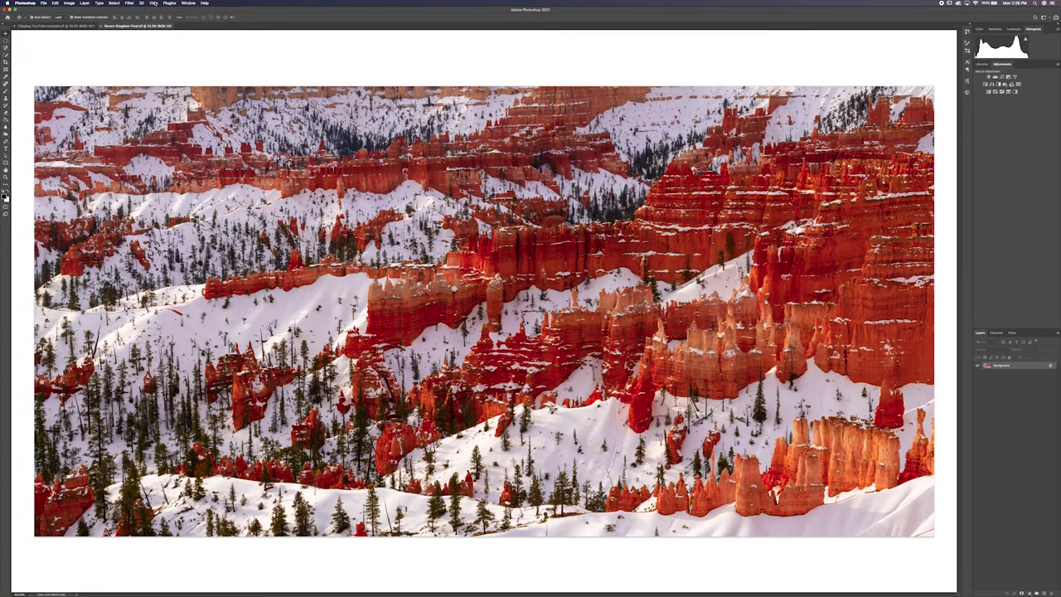
- Set the canyon photo's custom proof to Adobe RGB (1998), then enable Gamut Warning
left_click(154, 4)
left_click(154, 5)
left_click(154, 4)
mouse_move(166, 9)
left_click(247, 11)
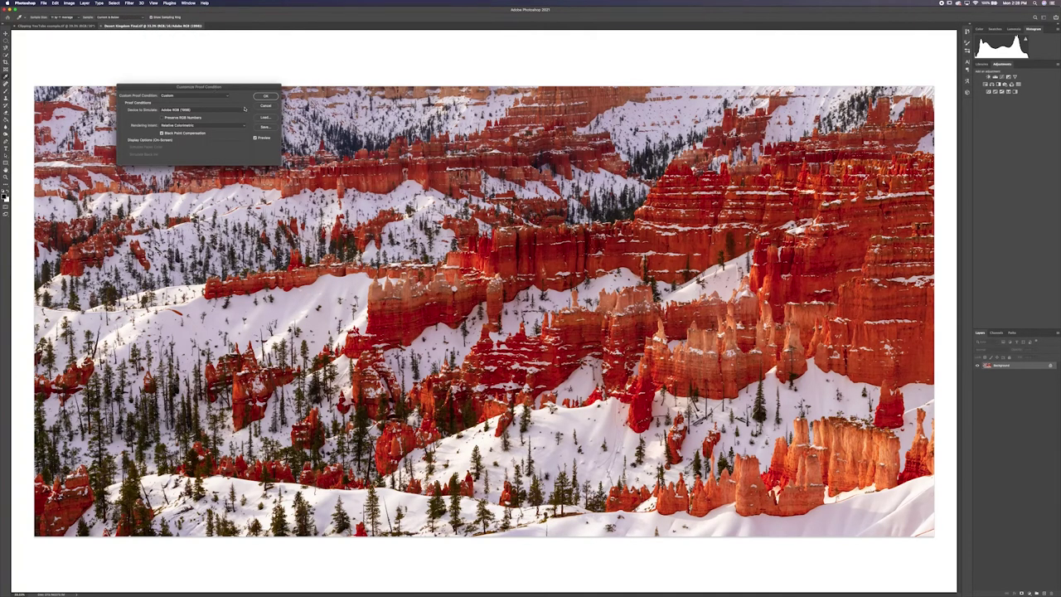
left_click(245, 111)
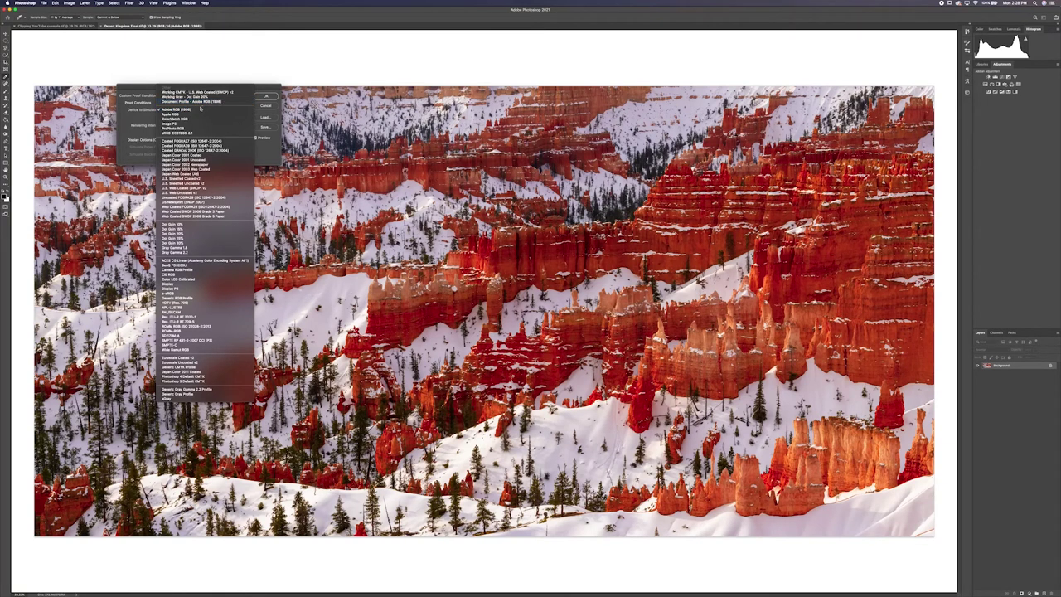
left_click(244, 110)
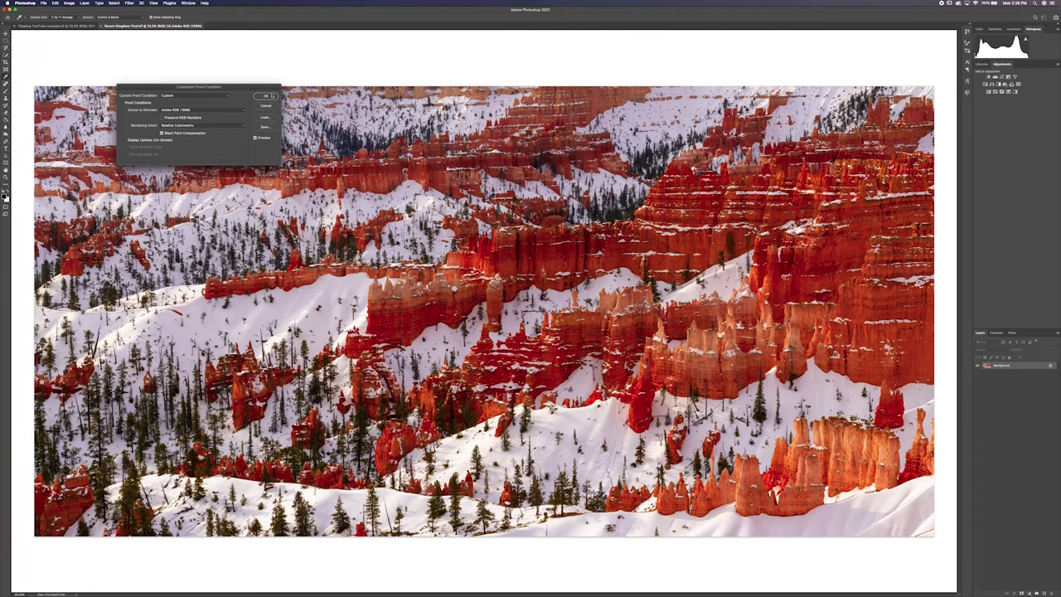
left_click(270, 97)
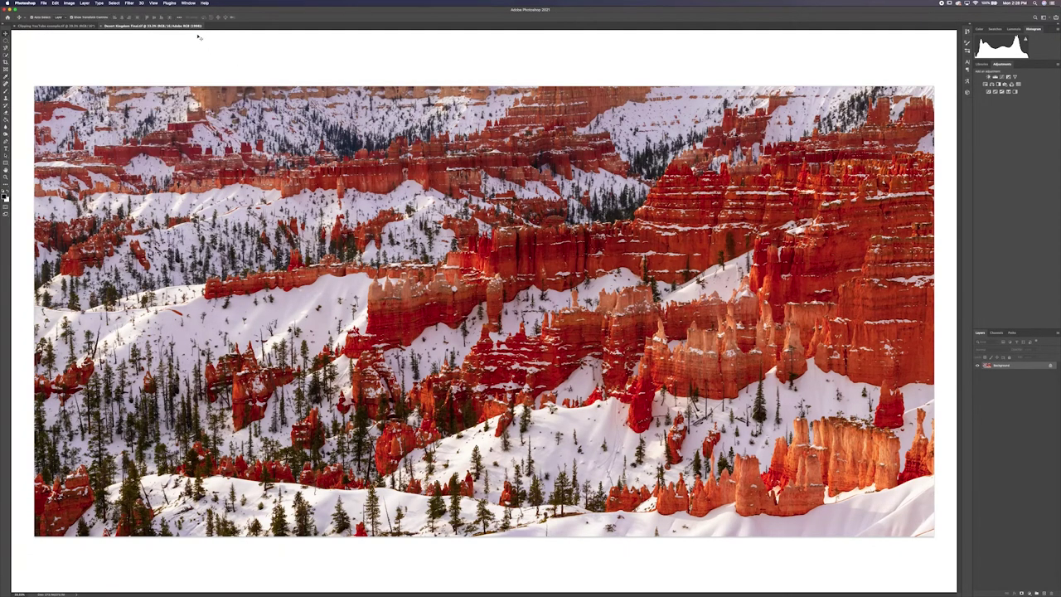
left_click(154, 3)
left_click(169, 20)
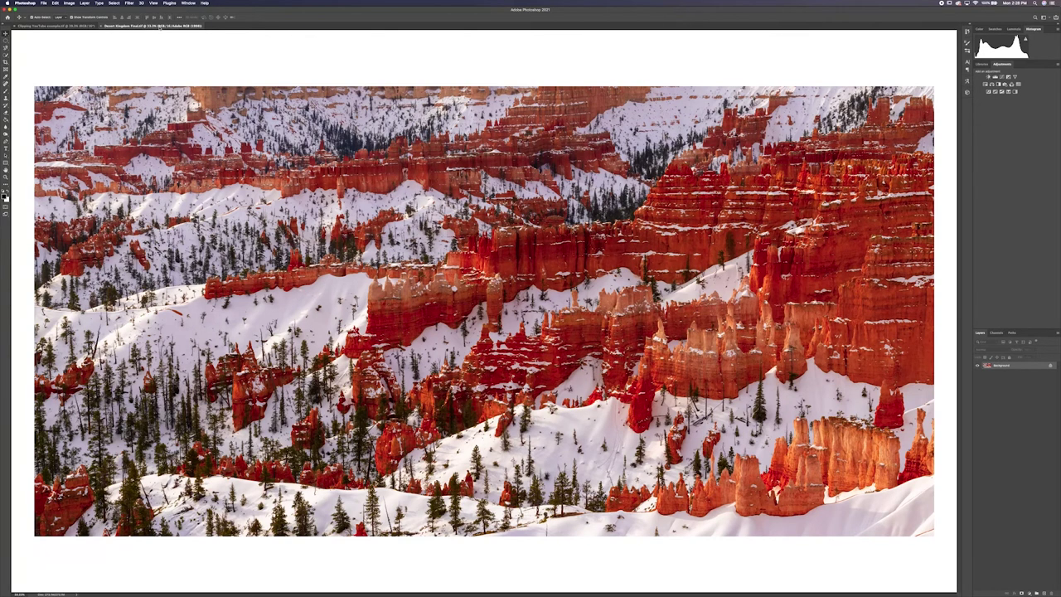
- Open the Customize Proof Condition dialog for the canyon photo
left_click(153, 3)
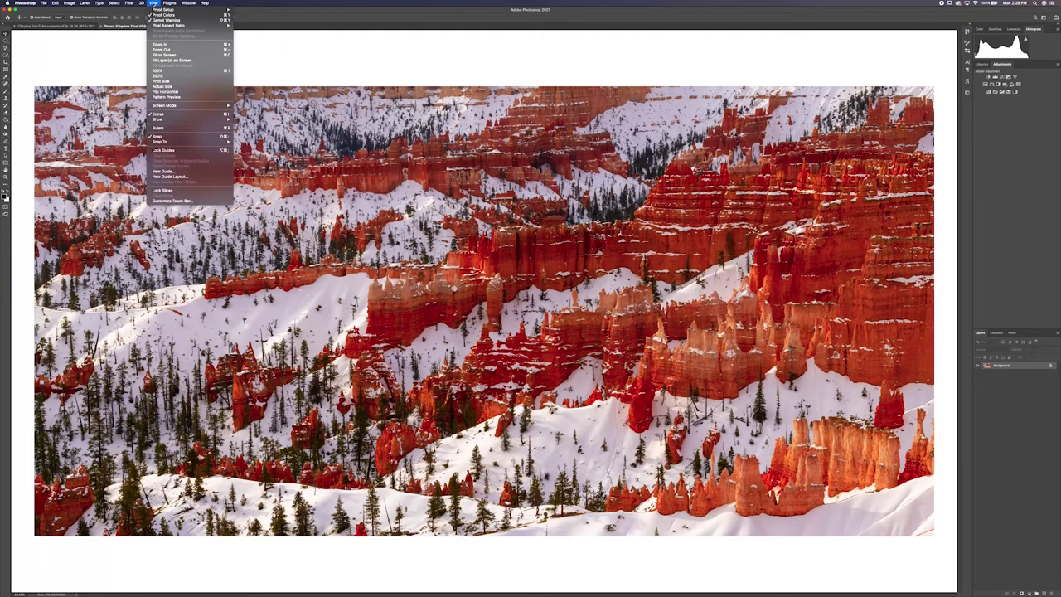
left_click(153, 3)
left_click(154, 3)
left_click(154, 4)
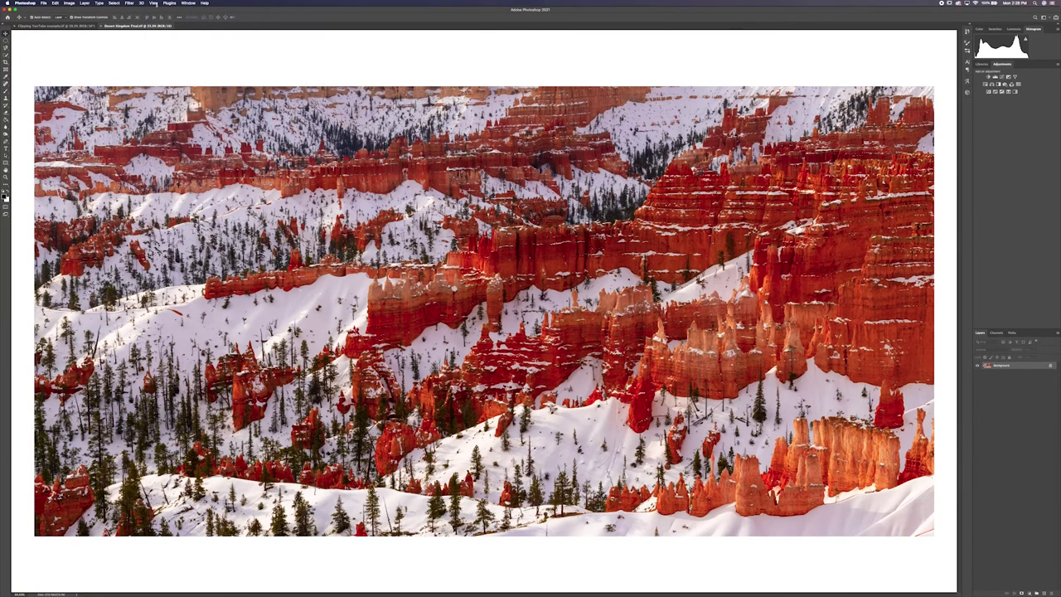
left_click(153, 3)
left_click(153, 4)
left_click(155, 3)
mouse_move(166, 9)
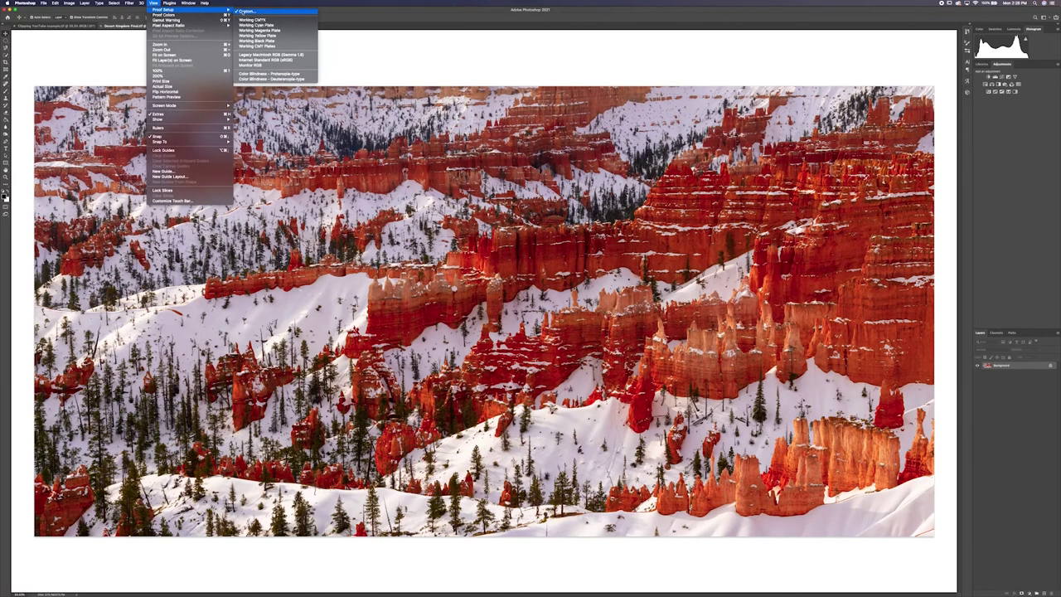
left_click(245, 11)
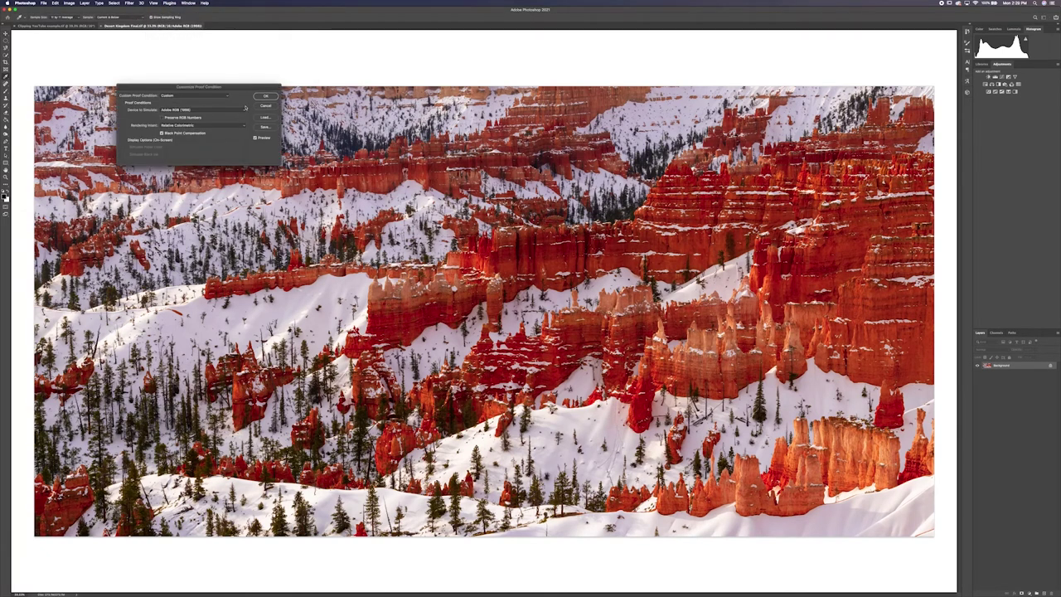
- Simulate sRGB IEC61966-2.1, confirm with Return, and toggle Gamut Warning to check it
left_click(246, 109)
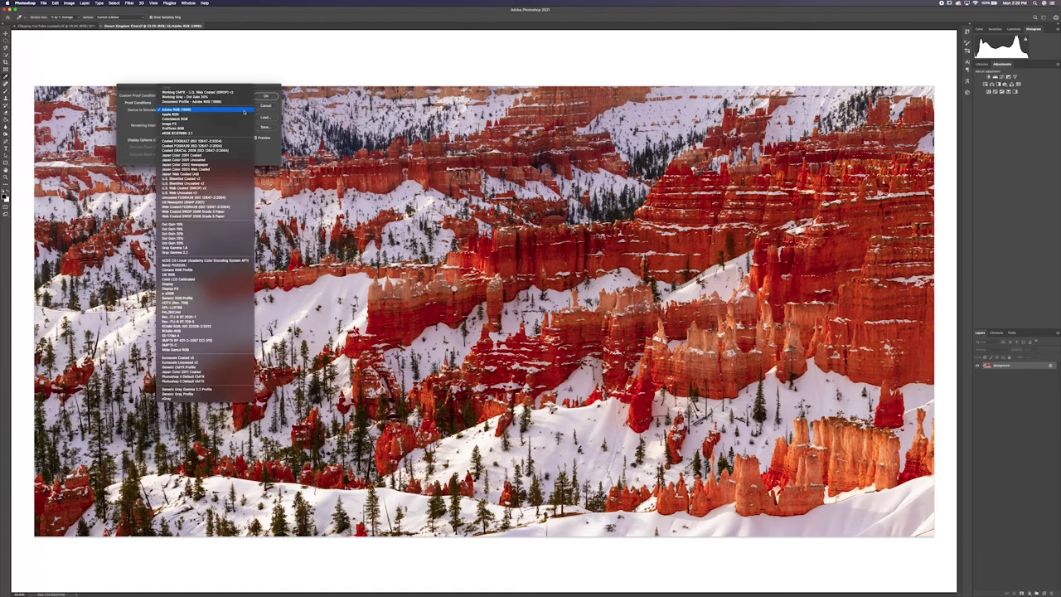
left_click(200, 134)
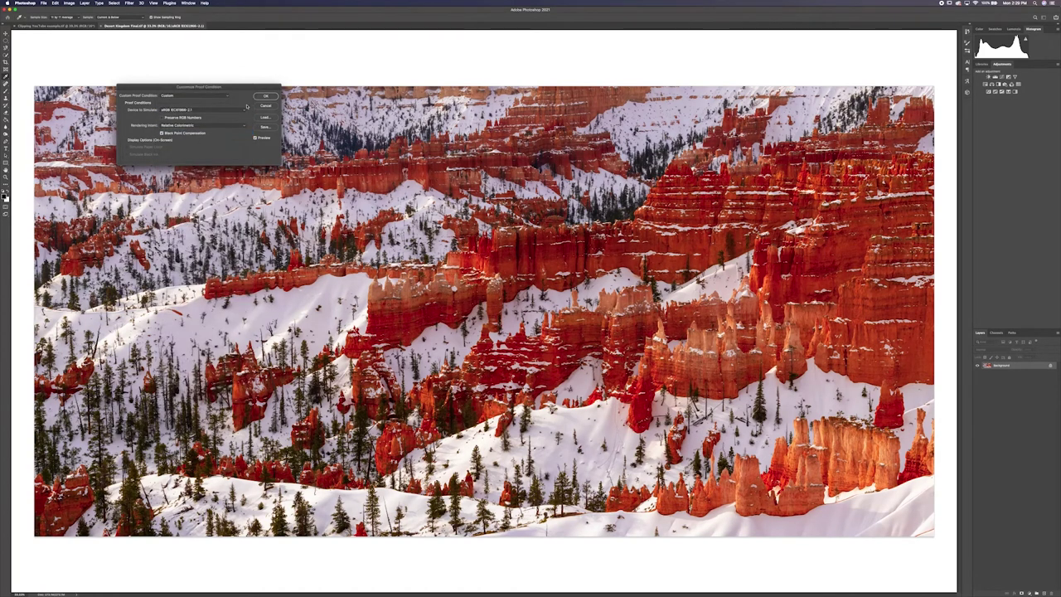
key("Return")
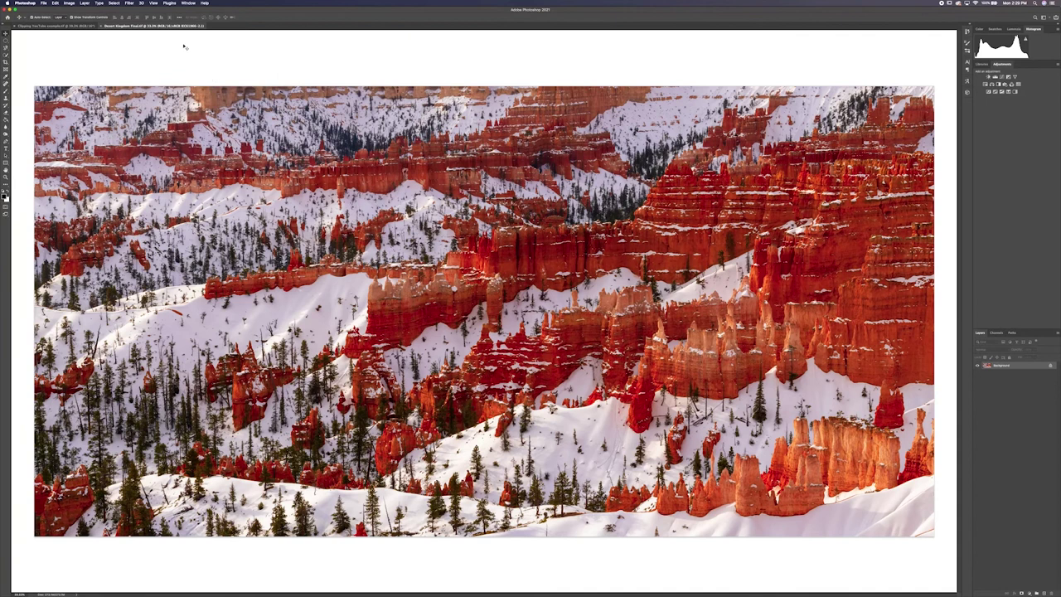
left_click(153, 3)
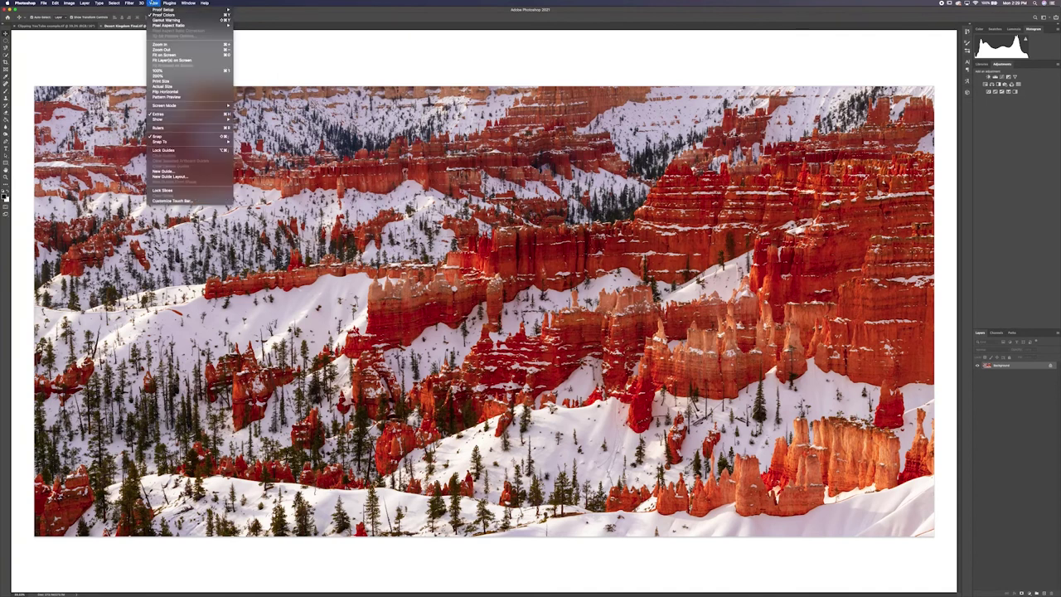
left_click(163, 20)
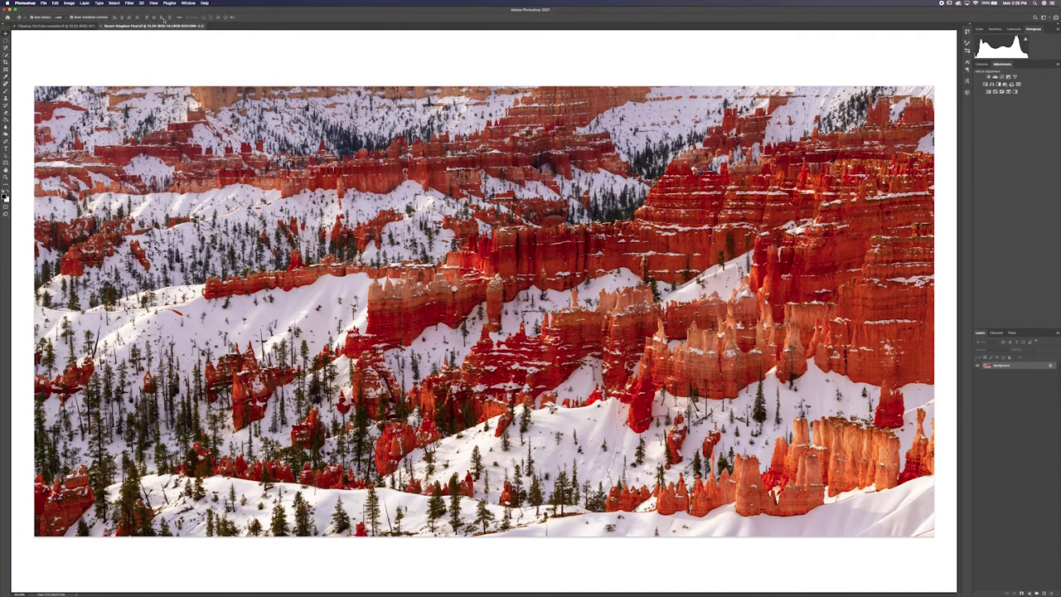